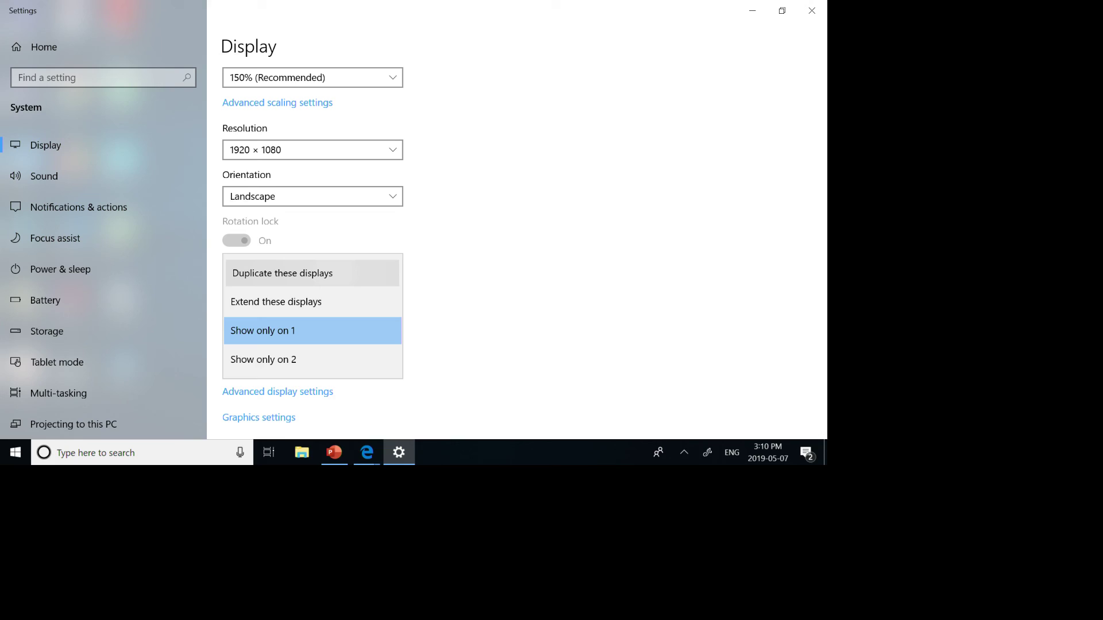
- Keep the displays duplicated and return to the Edge window with Intune's Client apps list
click(278, 271)
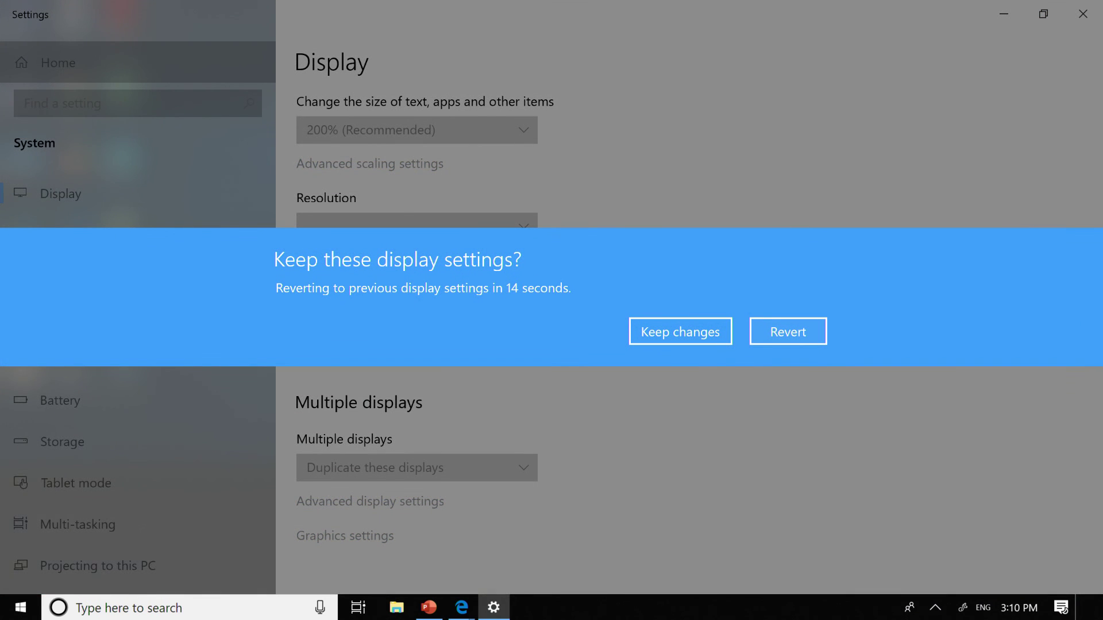
click(641, 322)
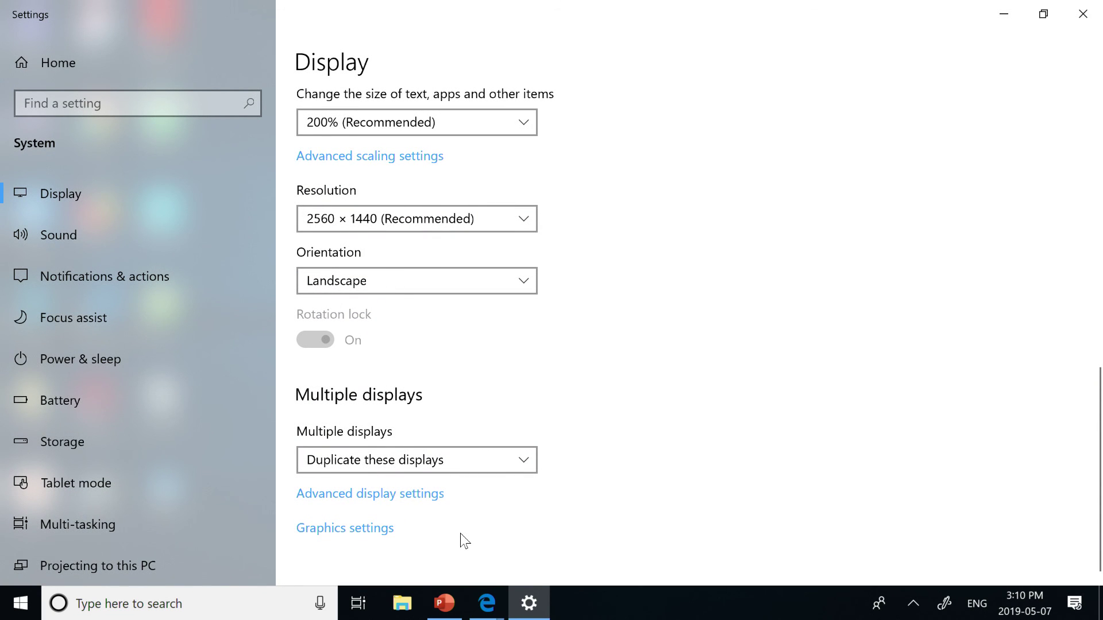
key(alt+Tab)
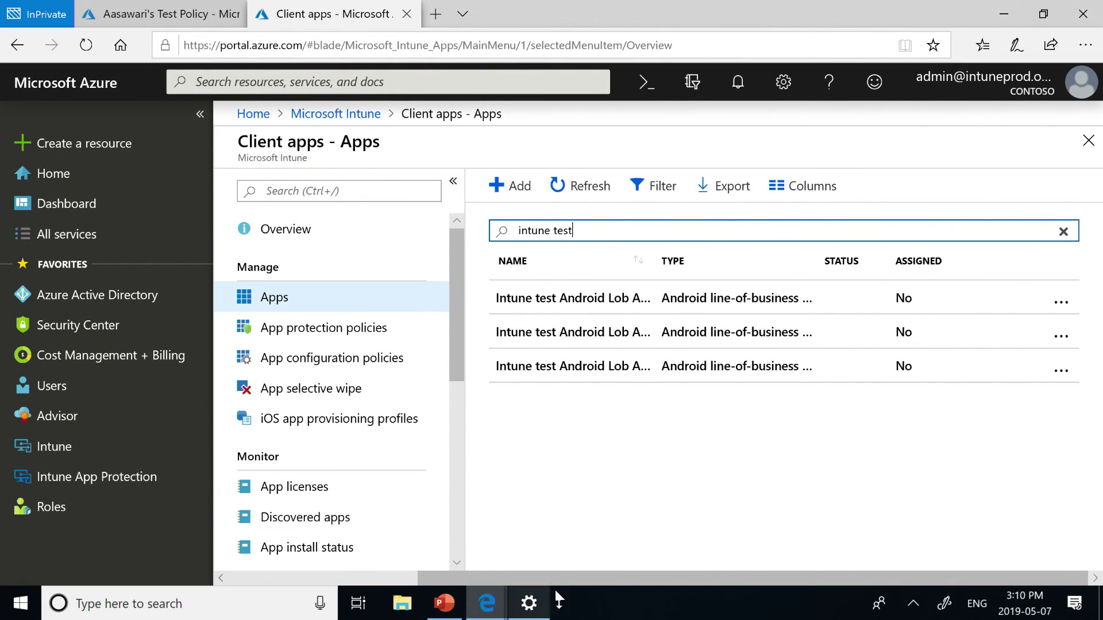
- Bring forward the Edge window showing Azure DevOps Builds for the MAM and PowerShell SDK demo CI pipeline
click(497, 607)
click(413, 535)
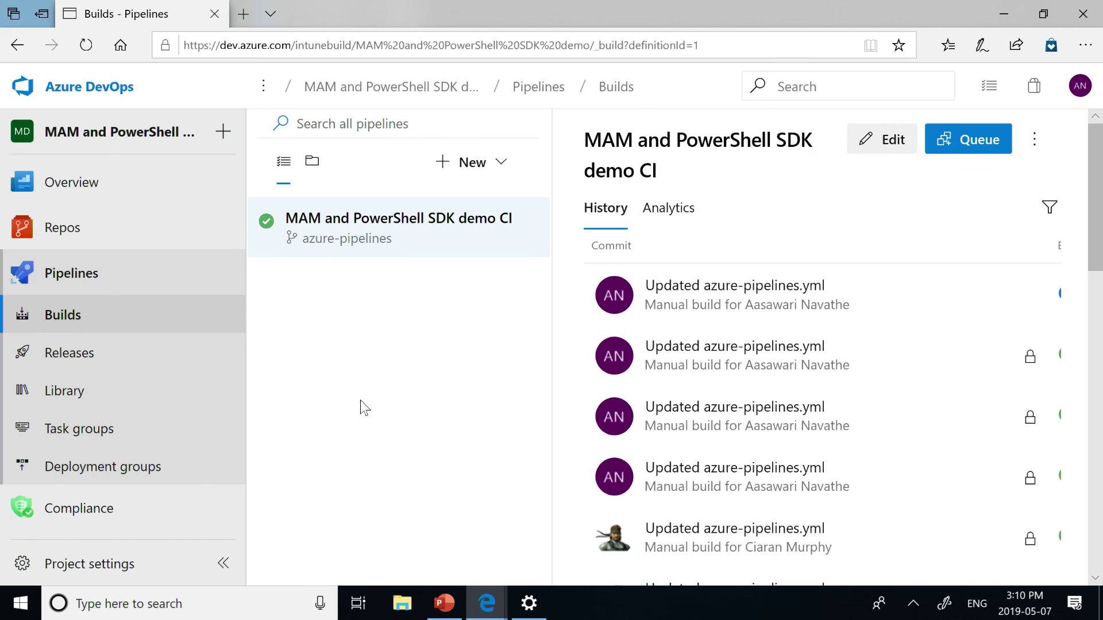
- Open Release-33 from the release pipelines and view its Stage 1 deployment details
click(103, 366)
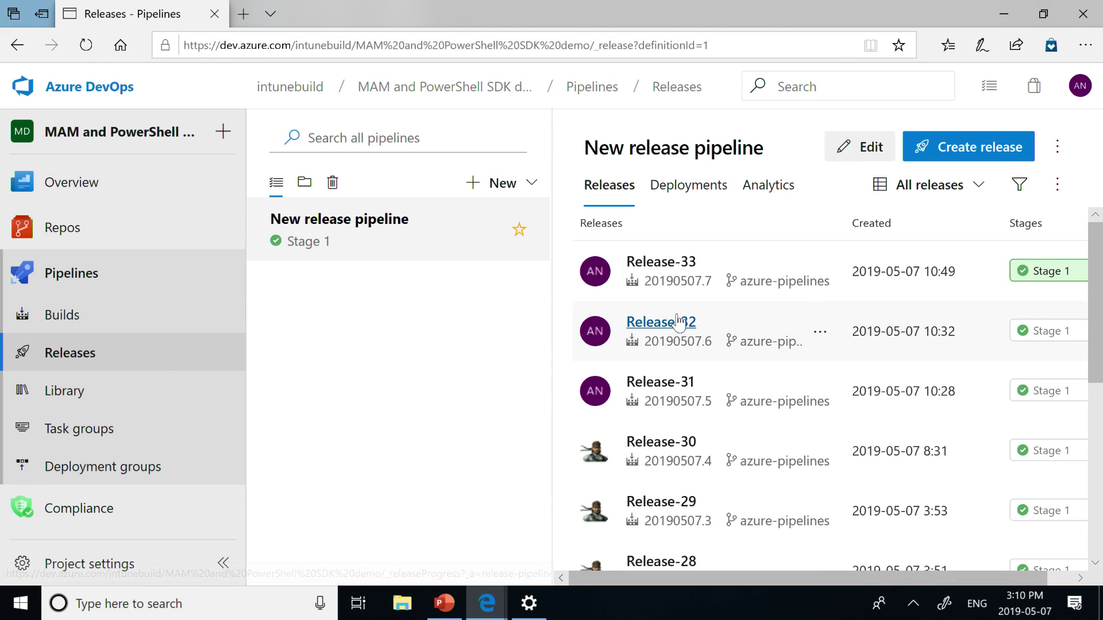
click(661, 263)
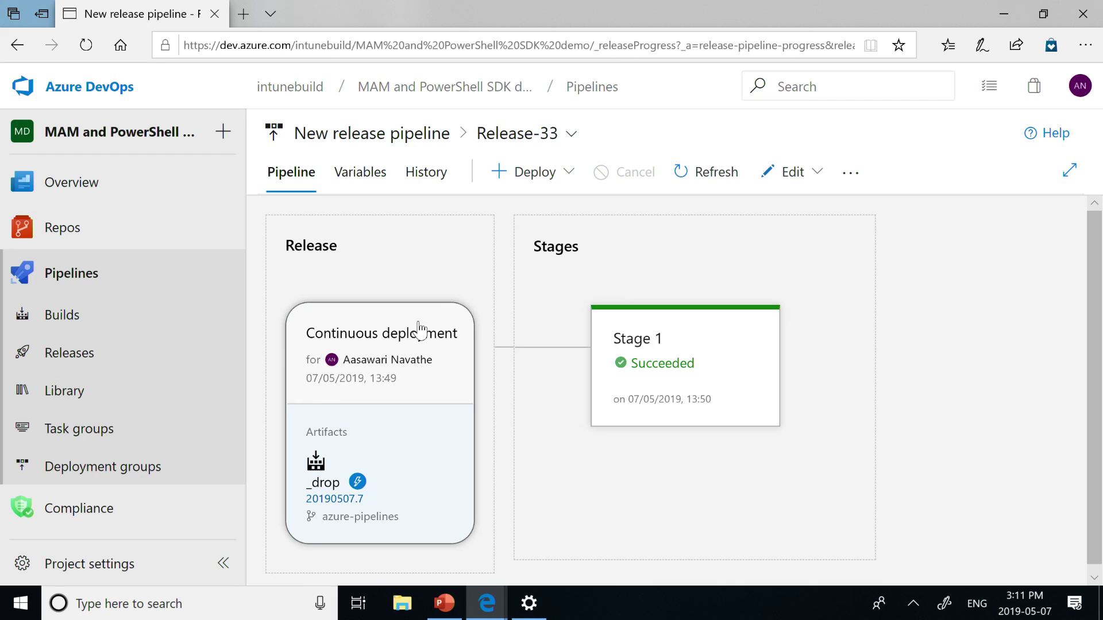
click(665, 404)
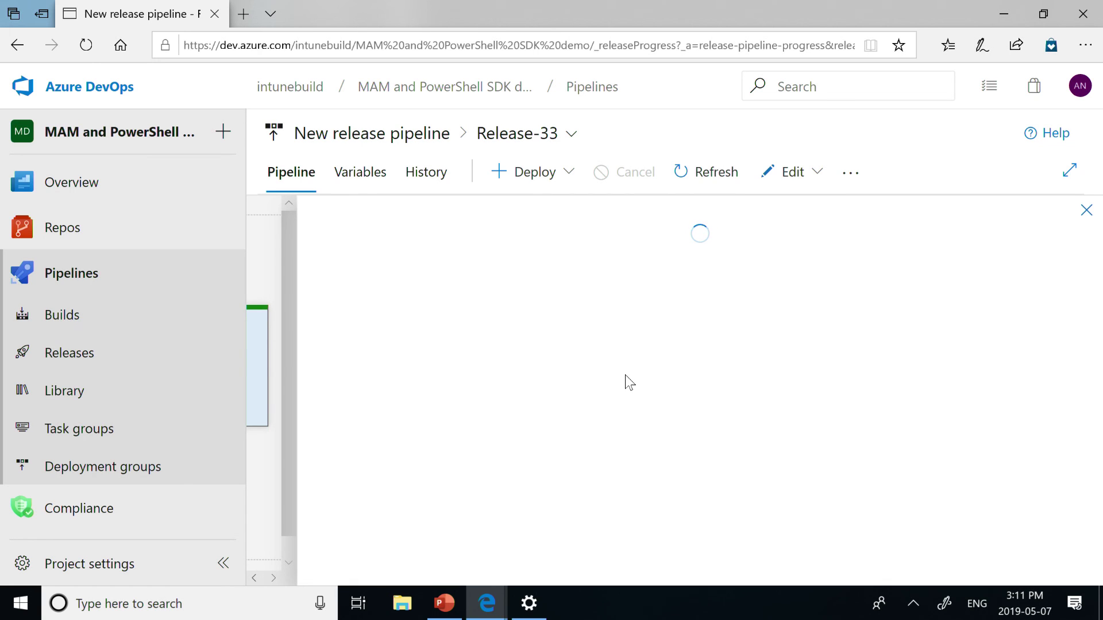
scroll(629, 382, down, 3)
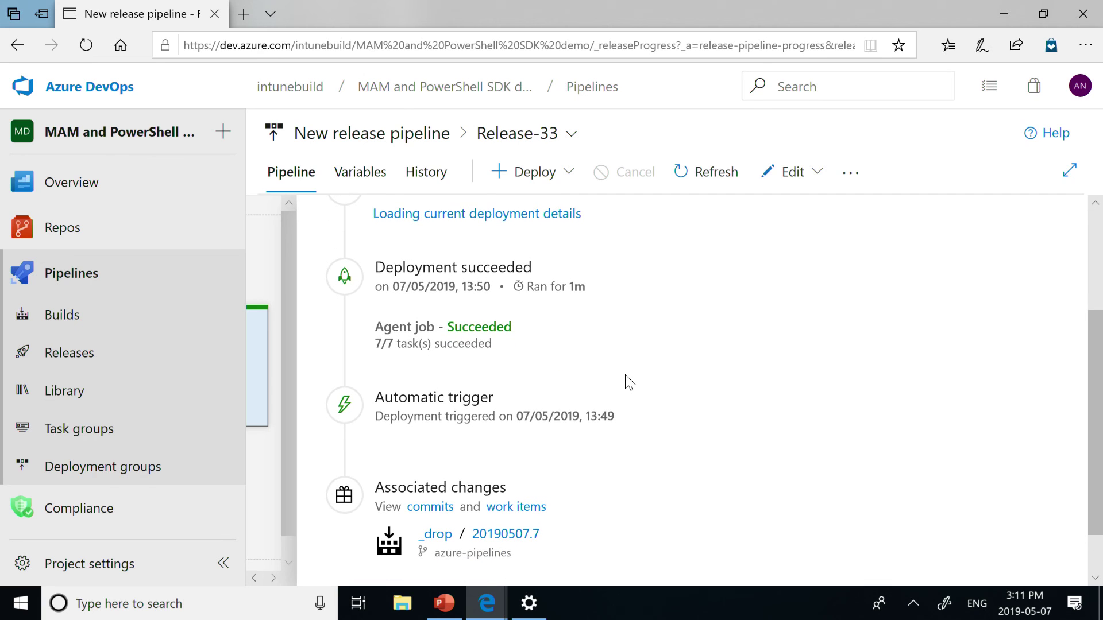
- Check the successful deployment logs, including UploadLobApp, then go back to New release pipeline's releases
click(468, 267)
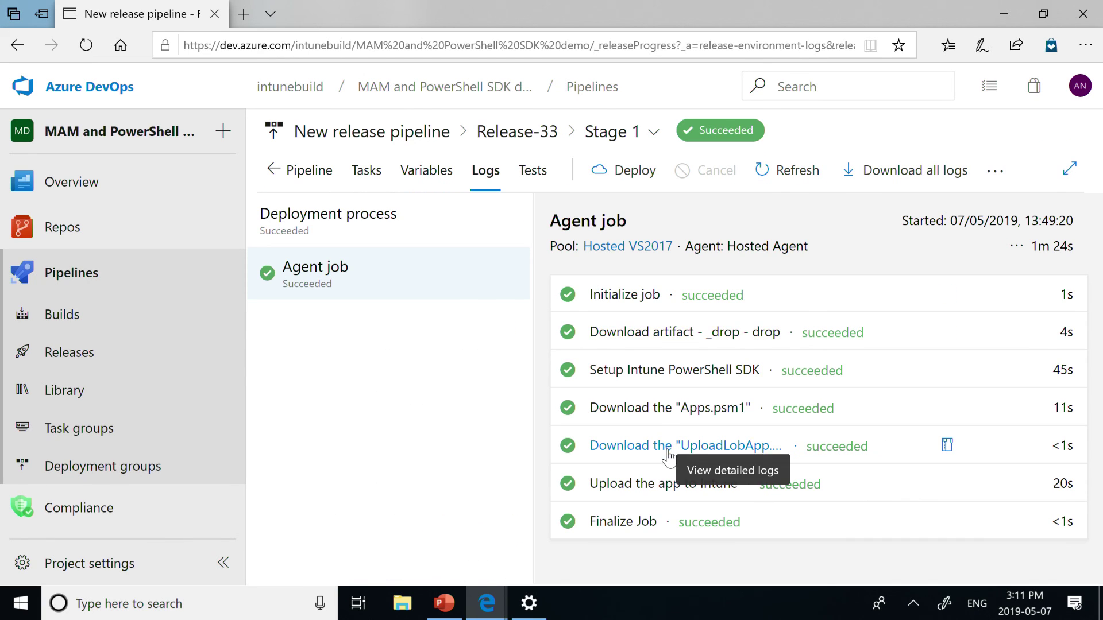
click(668, 445)
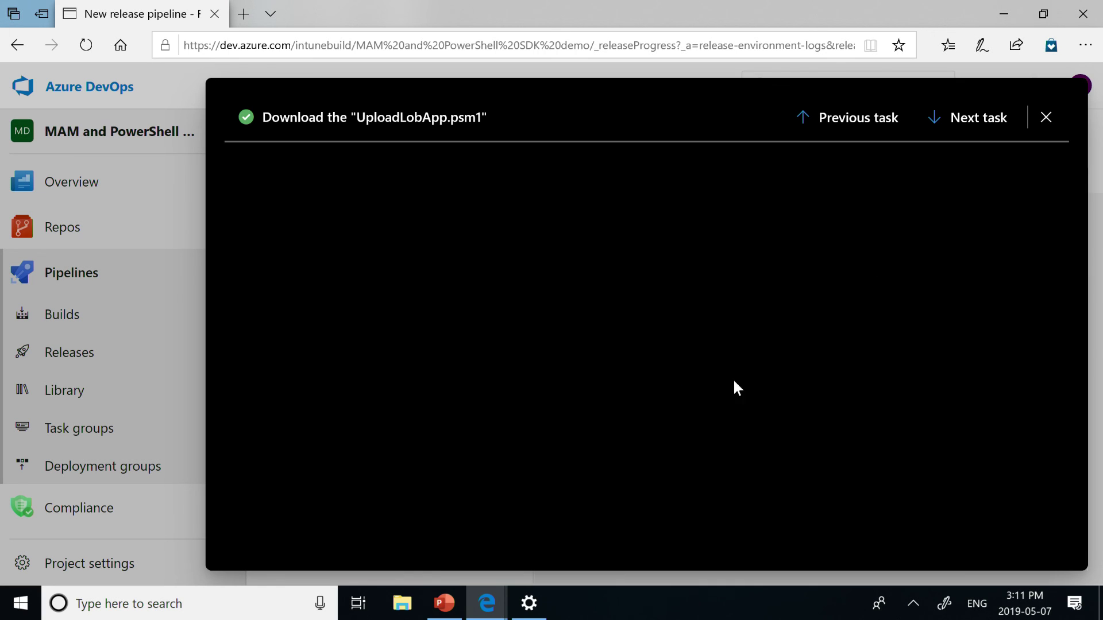
click(1045, 117)
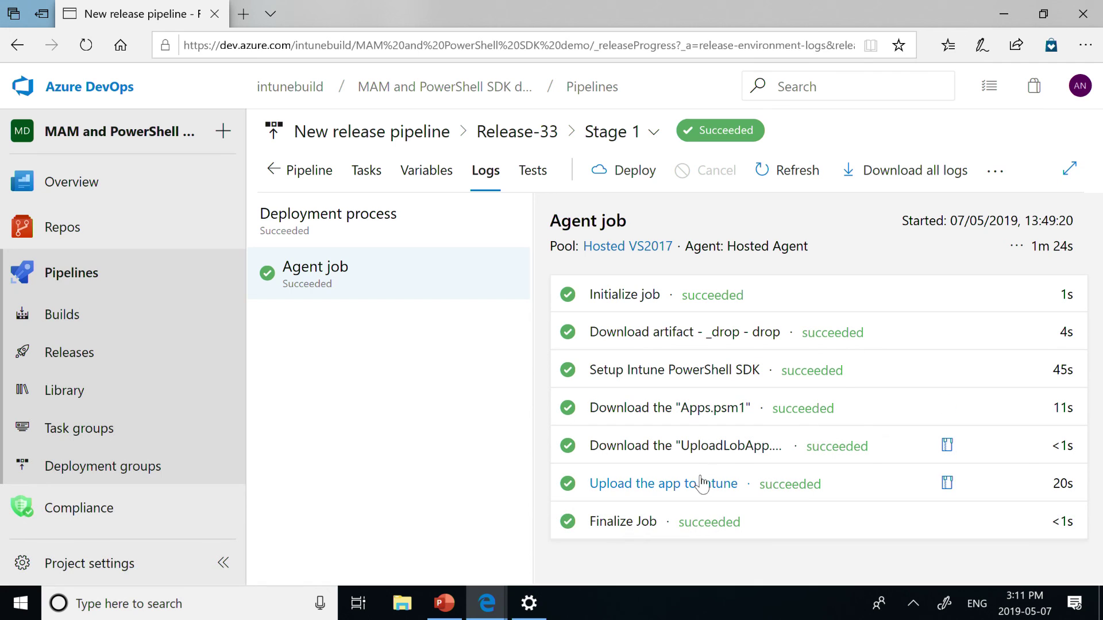
click(409, 138)
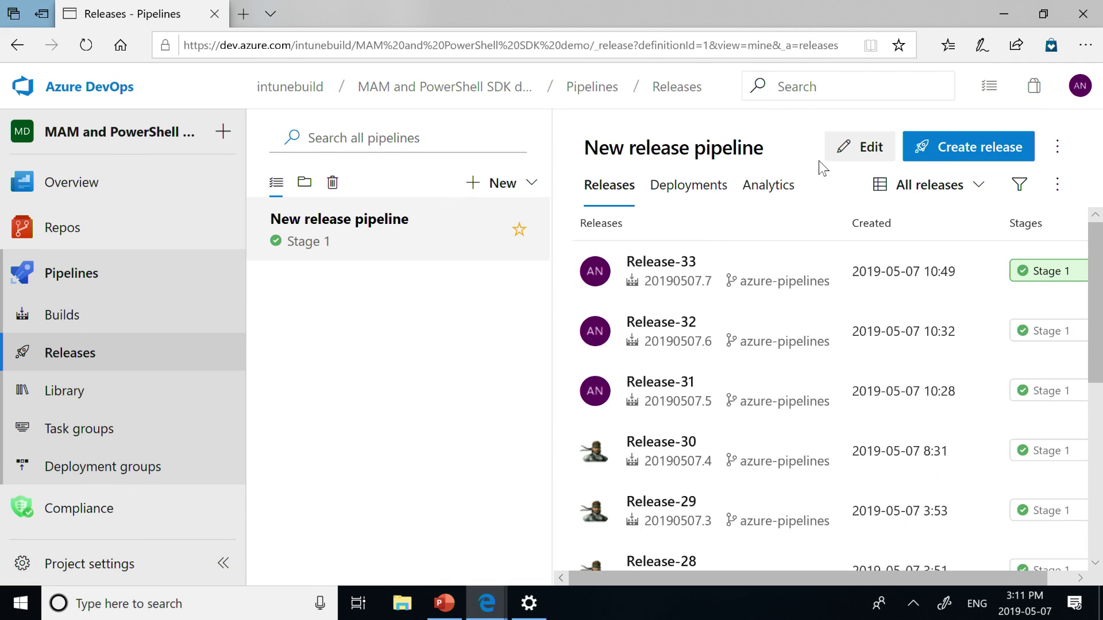
- Edit New release pipeline and inspect Stage 1's Setup Intune PowerShell SDK and Apps.psm1 download tasks
click(844, 158)
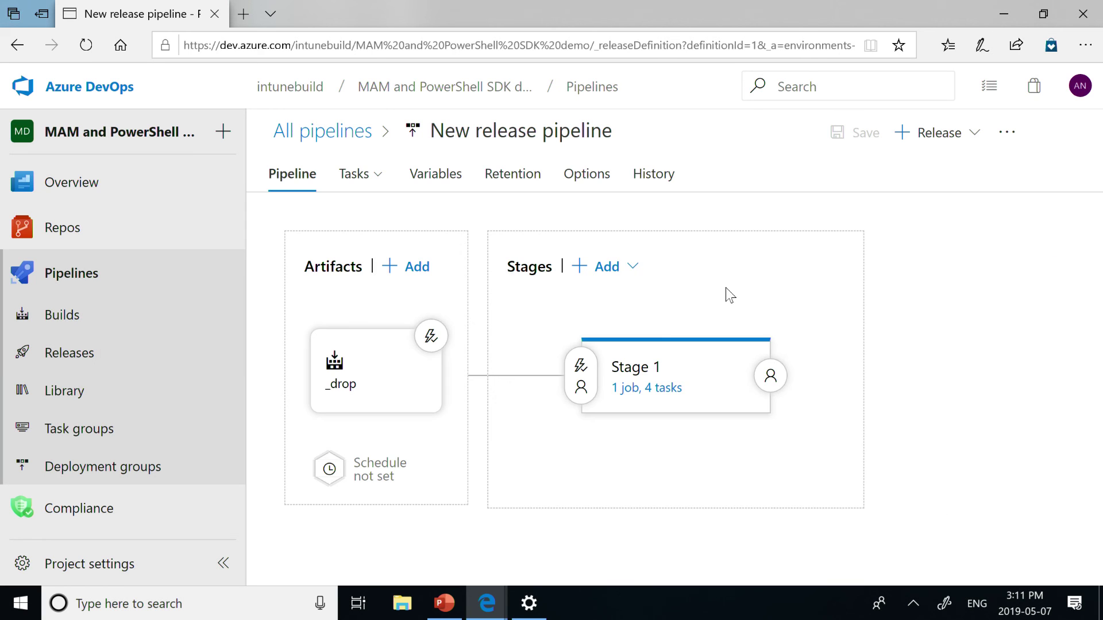
click(650, 387)
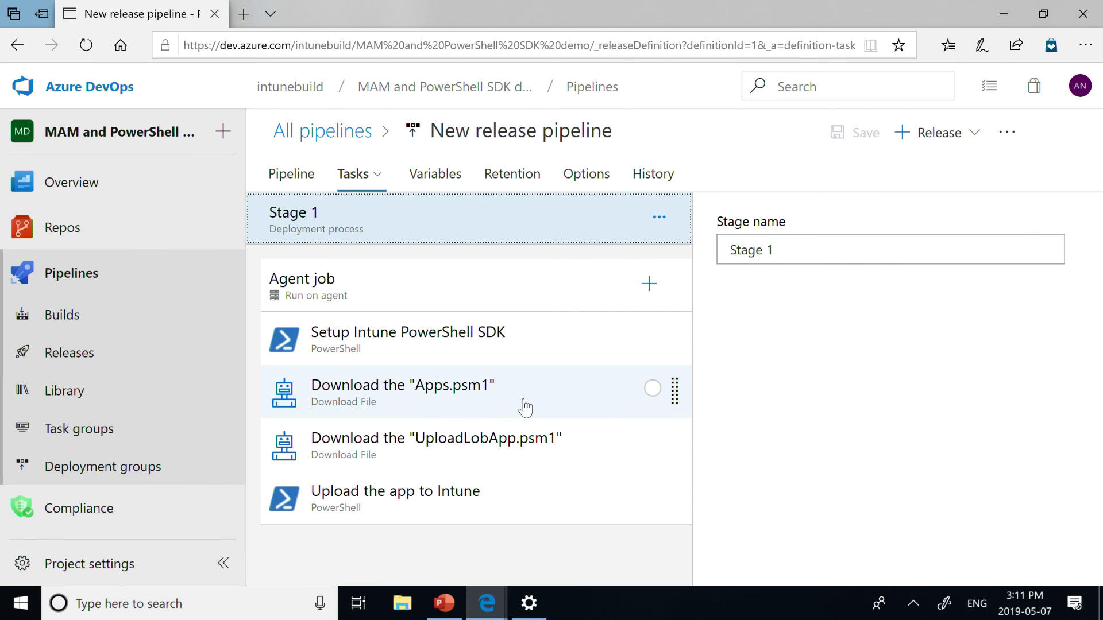
click(539, 369)
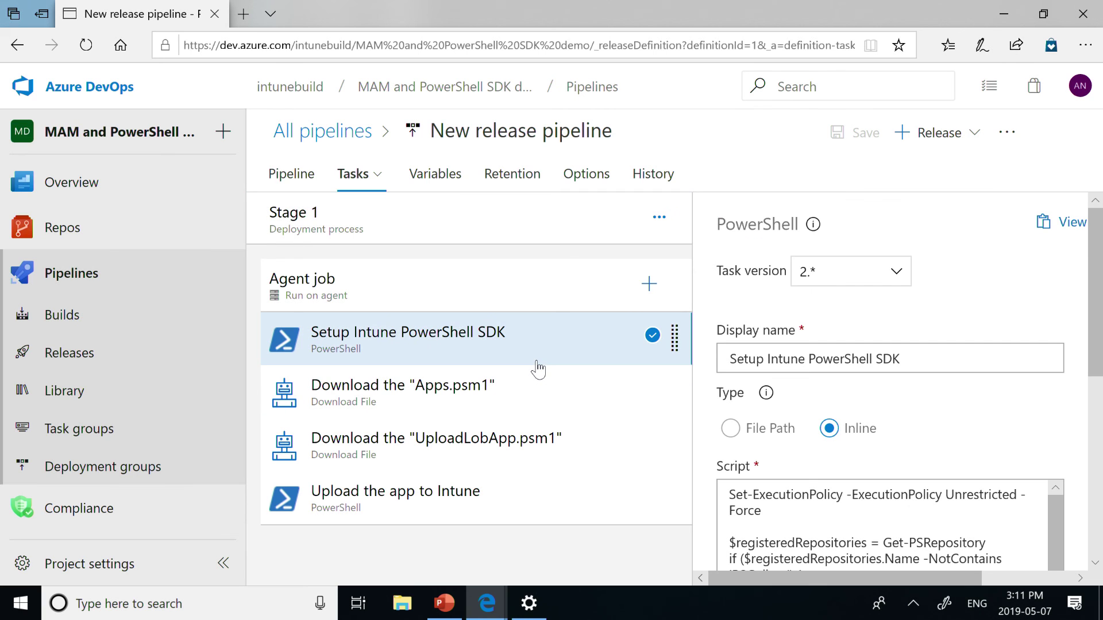
scroll(820, 552, down, 5)
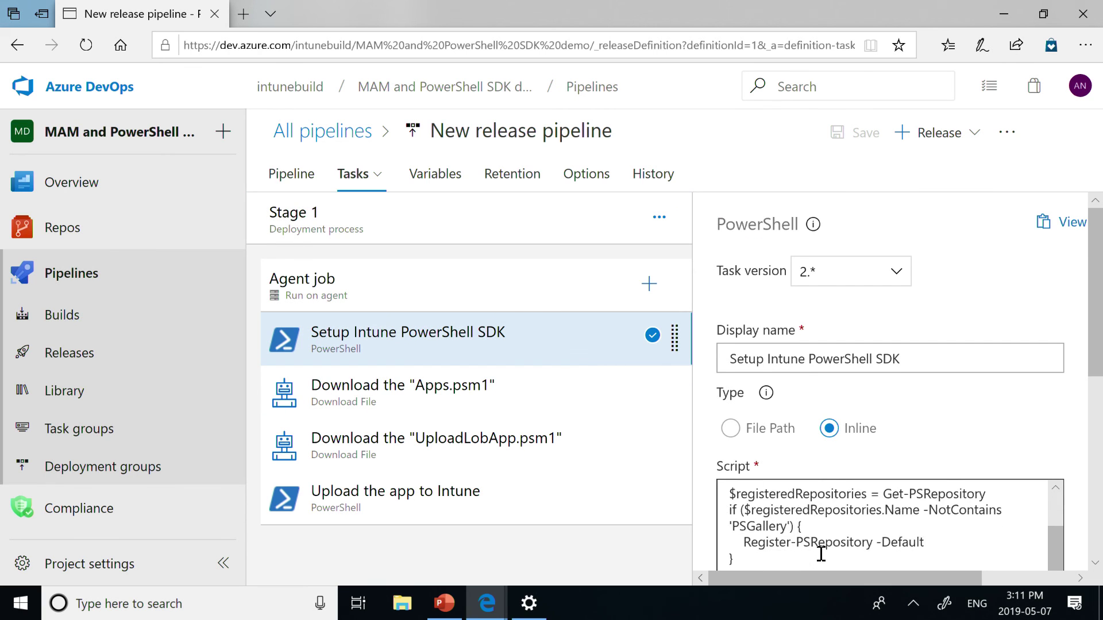
click(556, 404)
scroll(866, 499, down, 3)
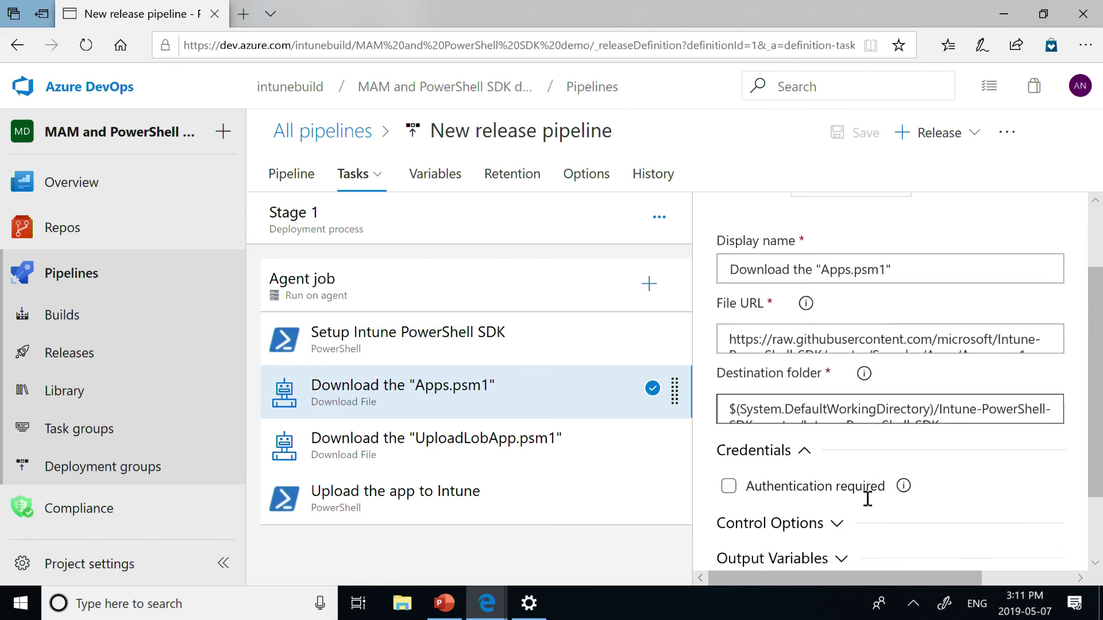
- Inspect the UploadLobApp.psm1 download task and the 'Upload the app to Intune' script, then return to Intune
click(597, 450)
scroll(856, 490, down, 3)
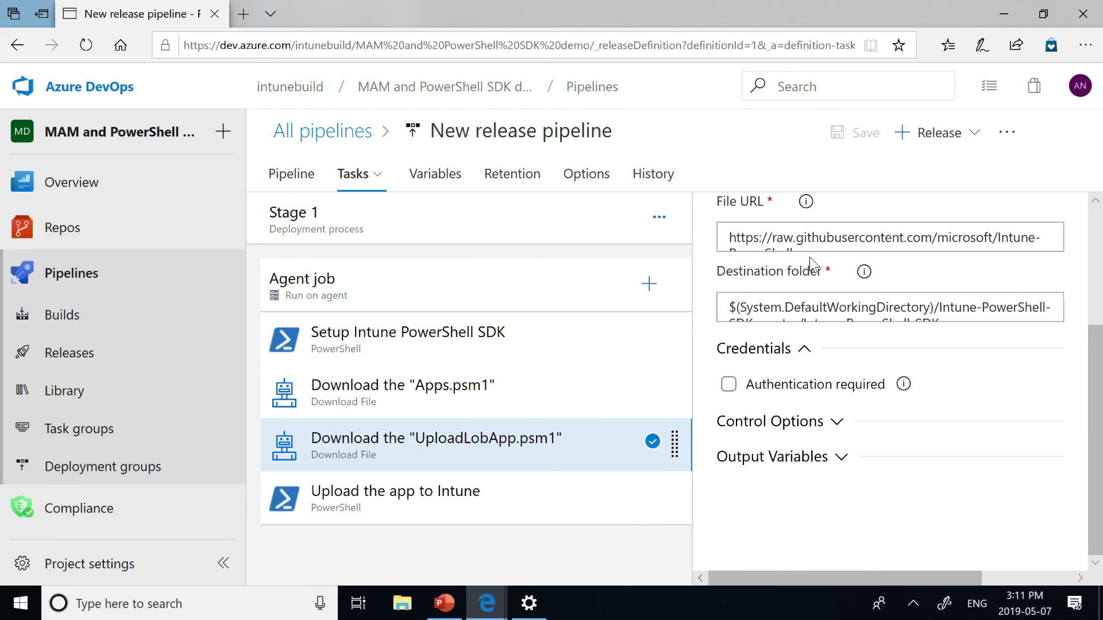
click(483, 509)
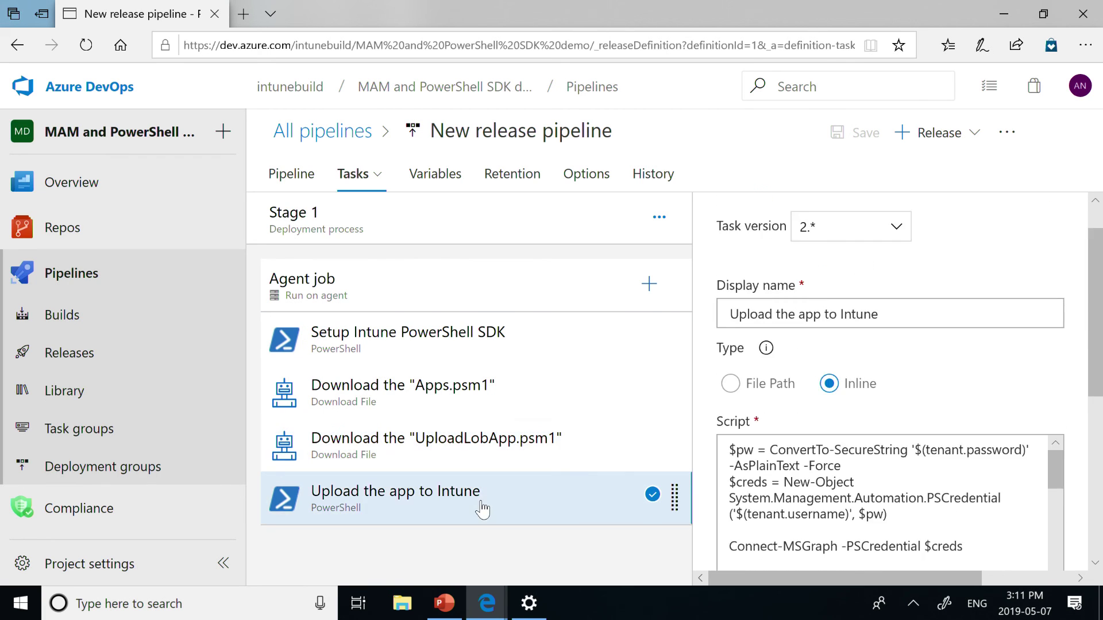
scroll(772, 480, down, 5)
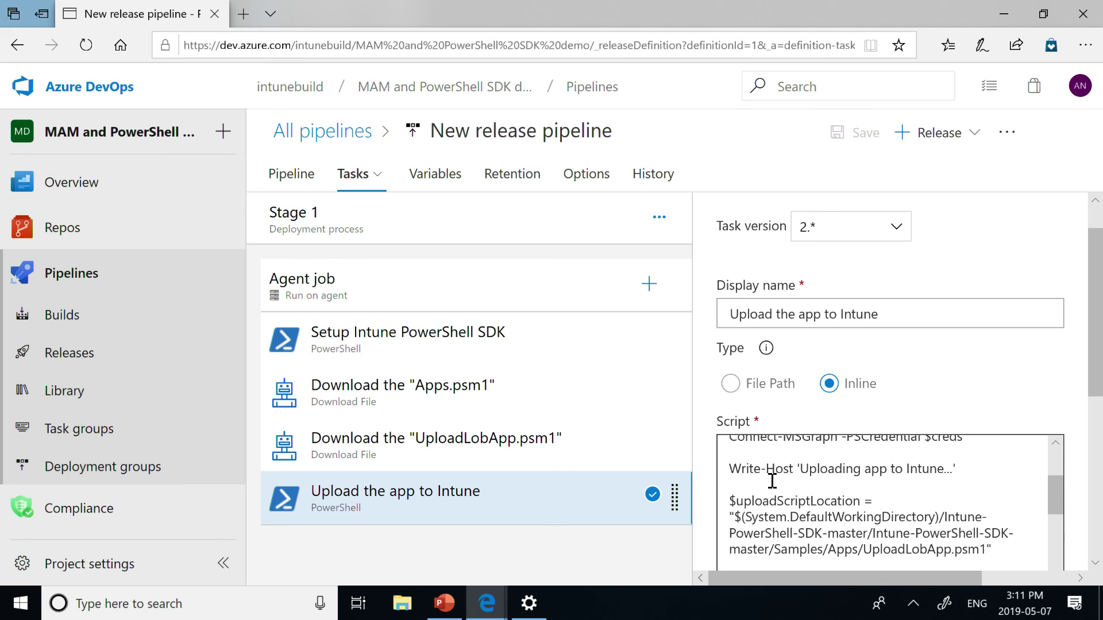
scroll(772, 480, down, 6)
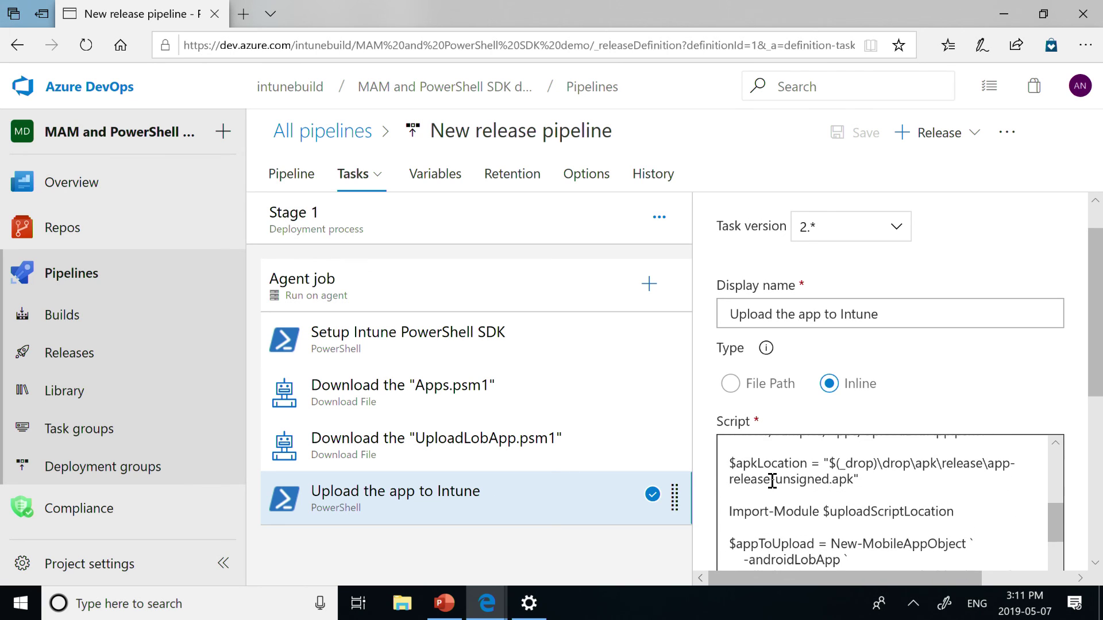
scroll(772, 480, down, 5)
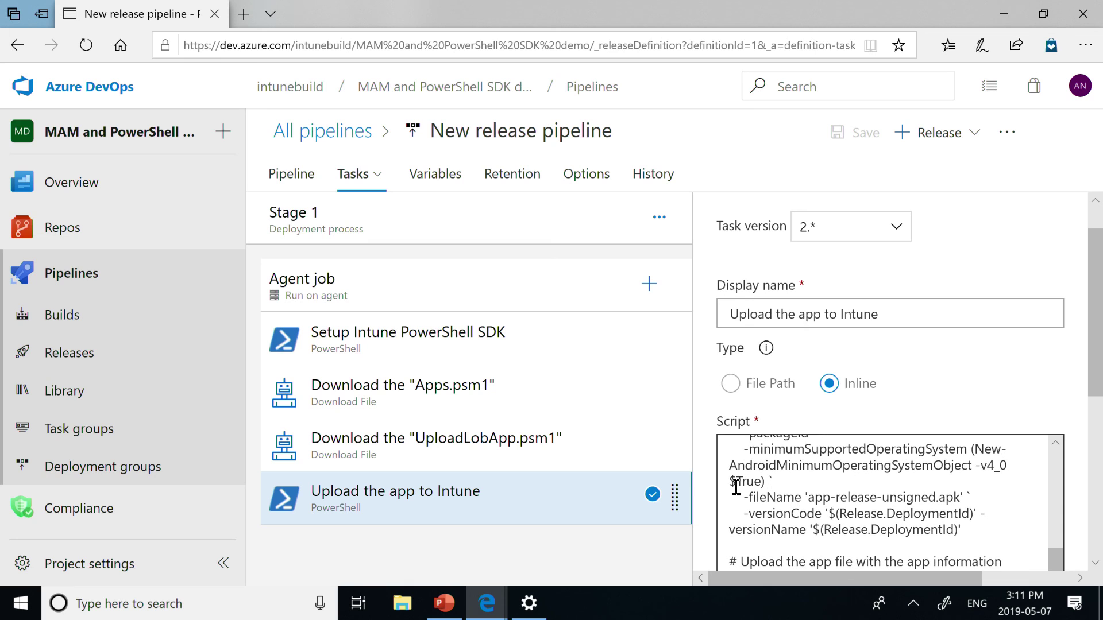
mouse_move(497, 594)
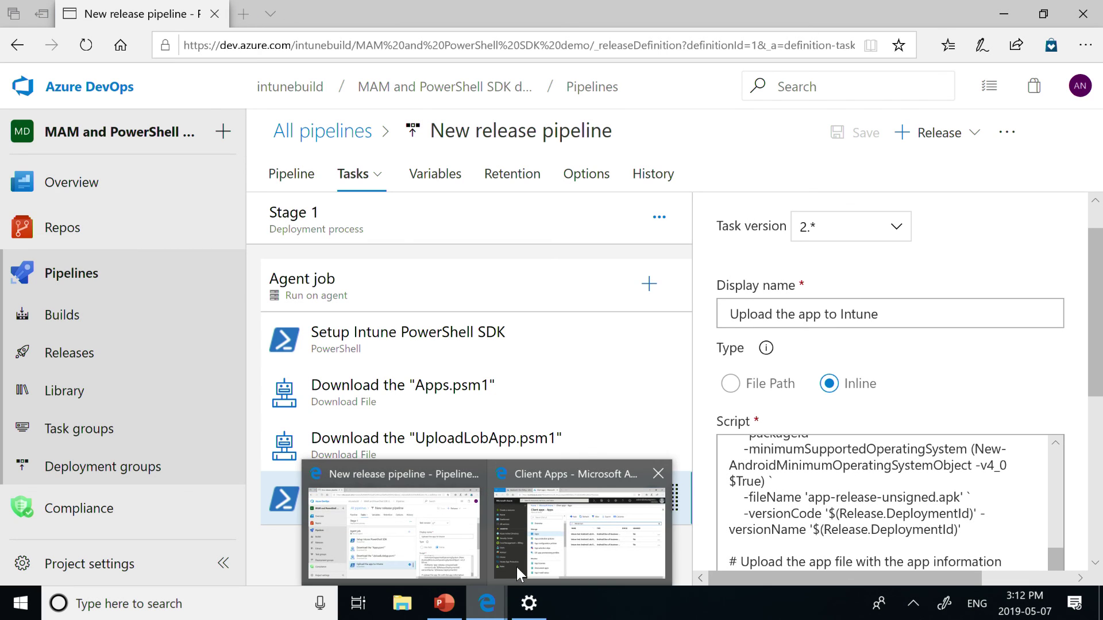
click(517, 567)
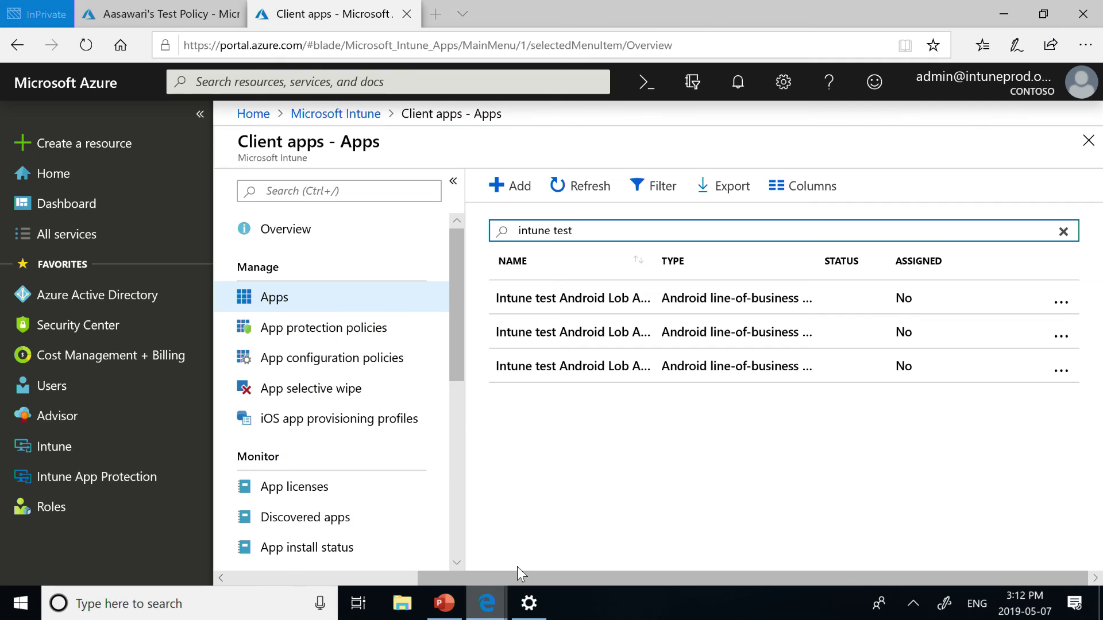
- Open the Intune test Android Lob App overview showing its version 32 package, then switch to PowerPoint
click(624, 308)
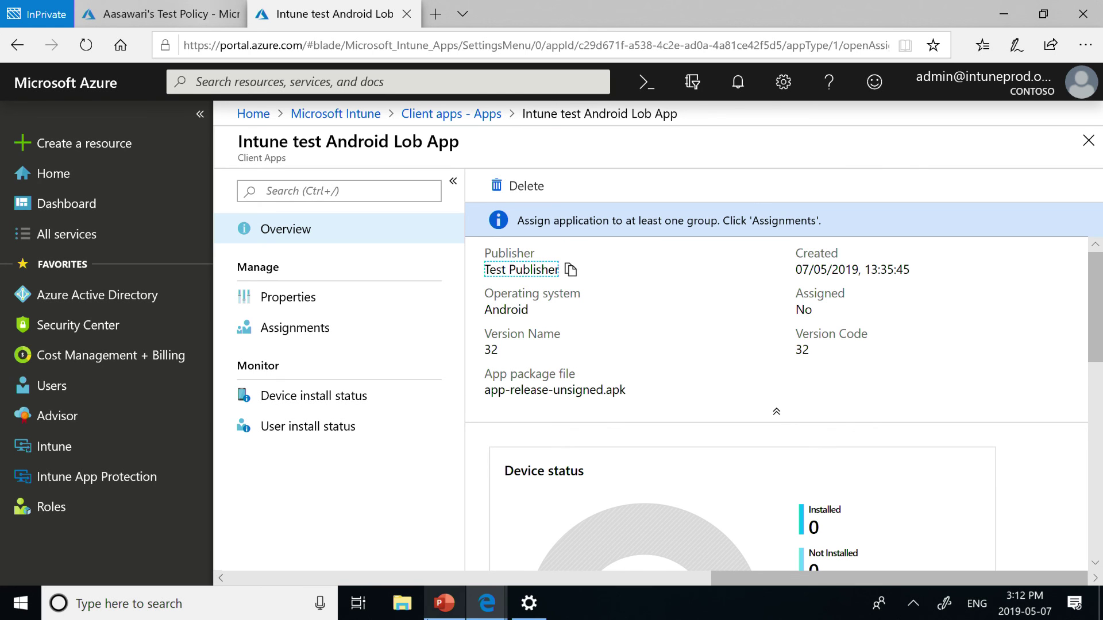
click(444, 603)
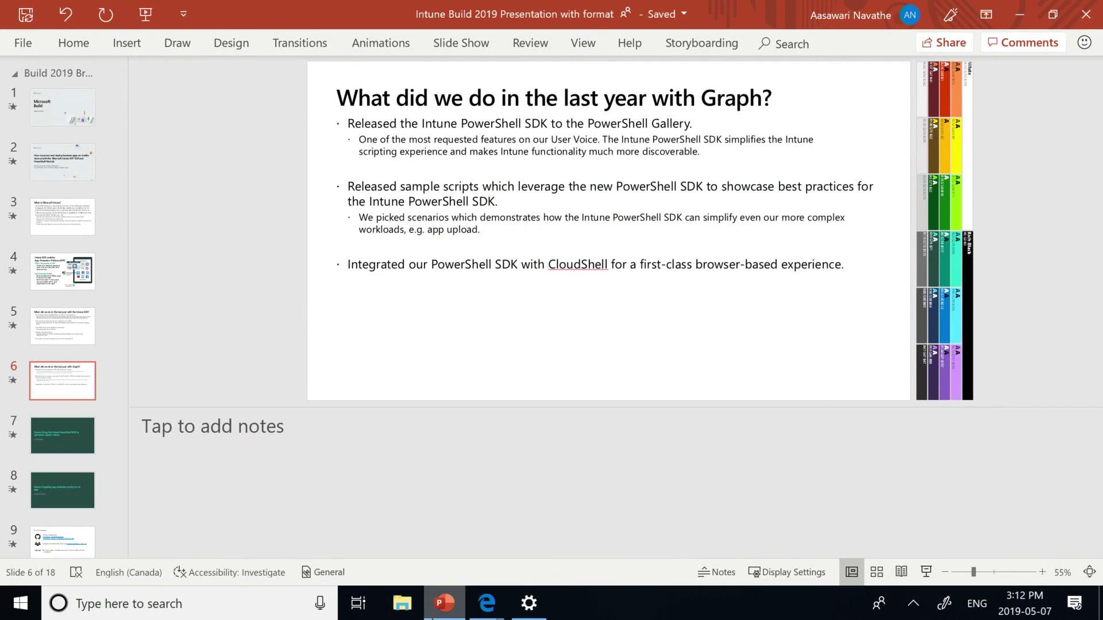
- Move through slide 7 to slide 8, 'Demo: Targeting app protection policy to an app'
click(62, 435)
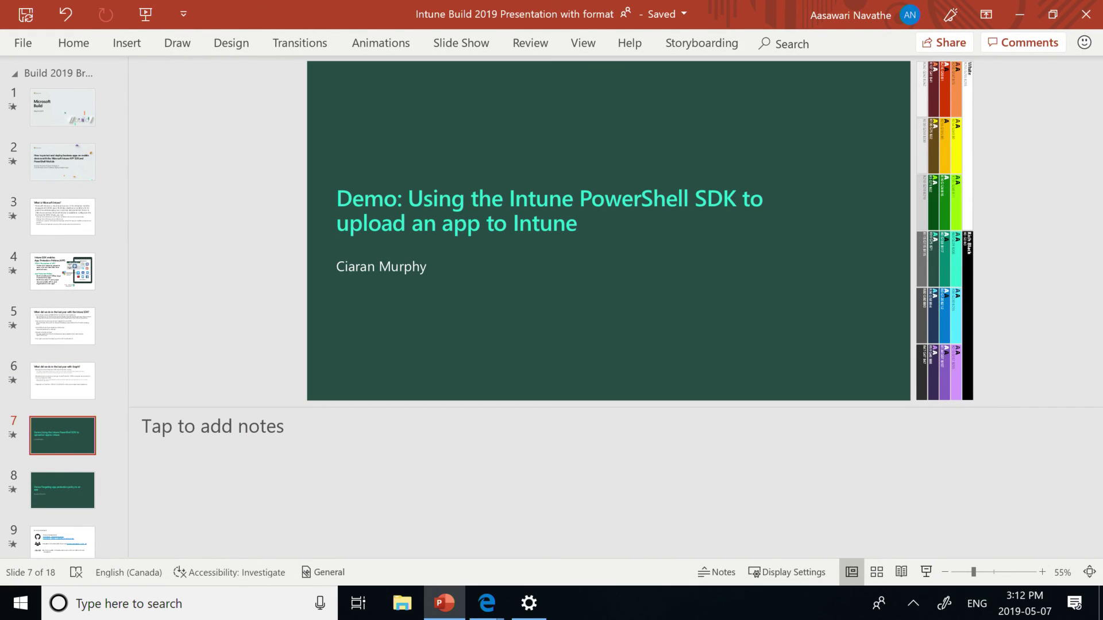
click(62, 490)
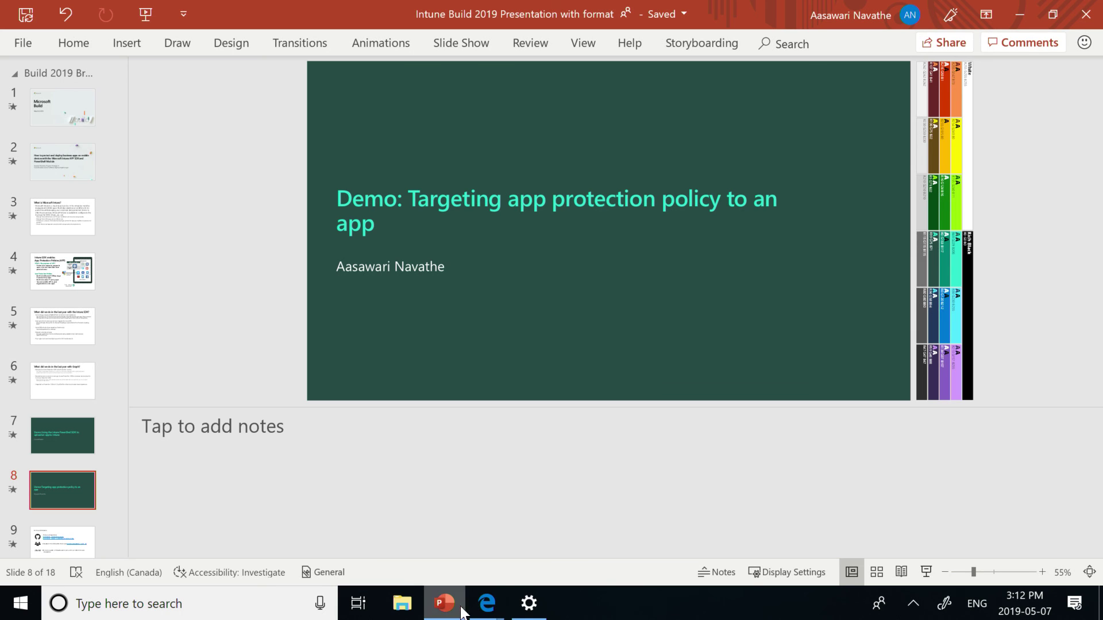
mouse_move(486, 616)
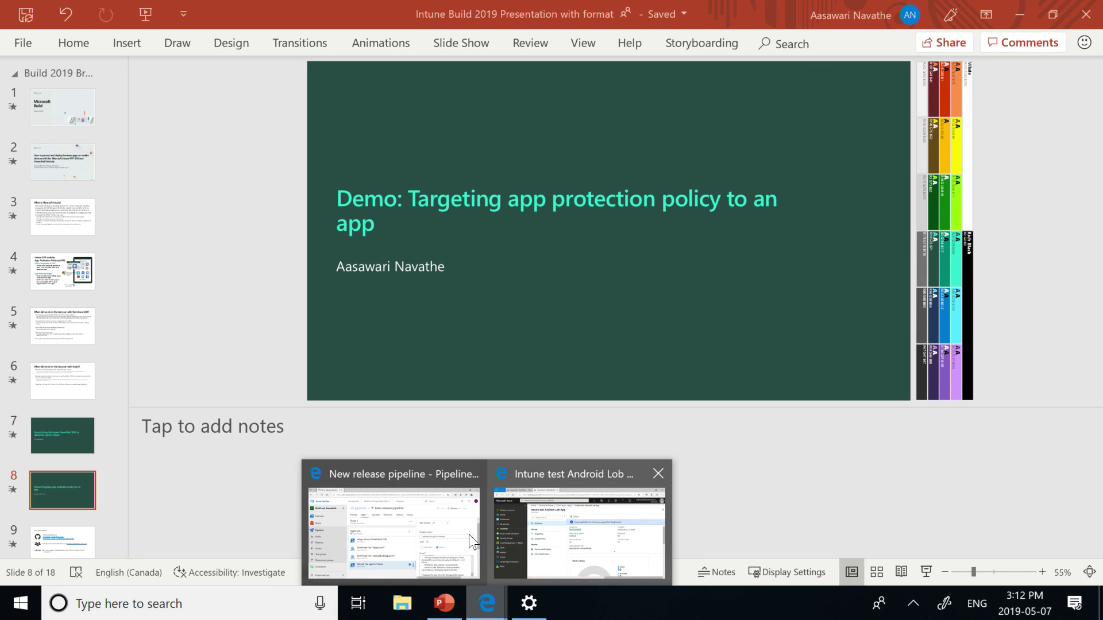
- Back in Intune, open the test app protection policy's Properties with its data protection and conditional launch settings
click(519, 530)
click(167, 8)
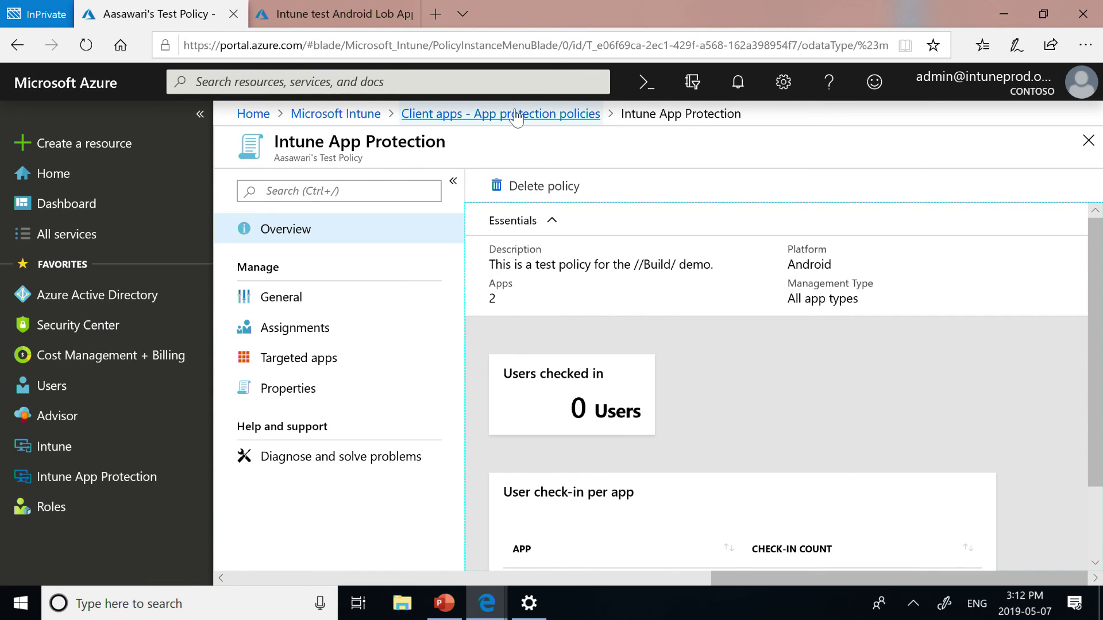
click(379, 299)
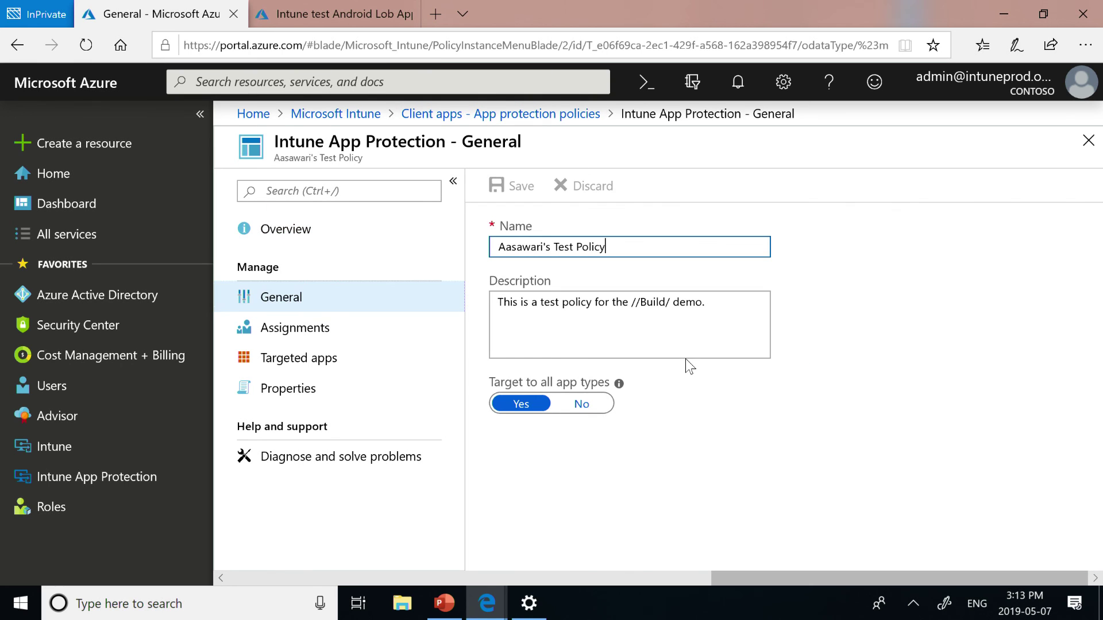
click(404, 396)
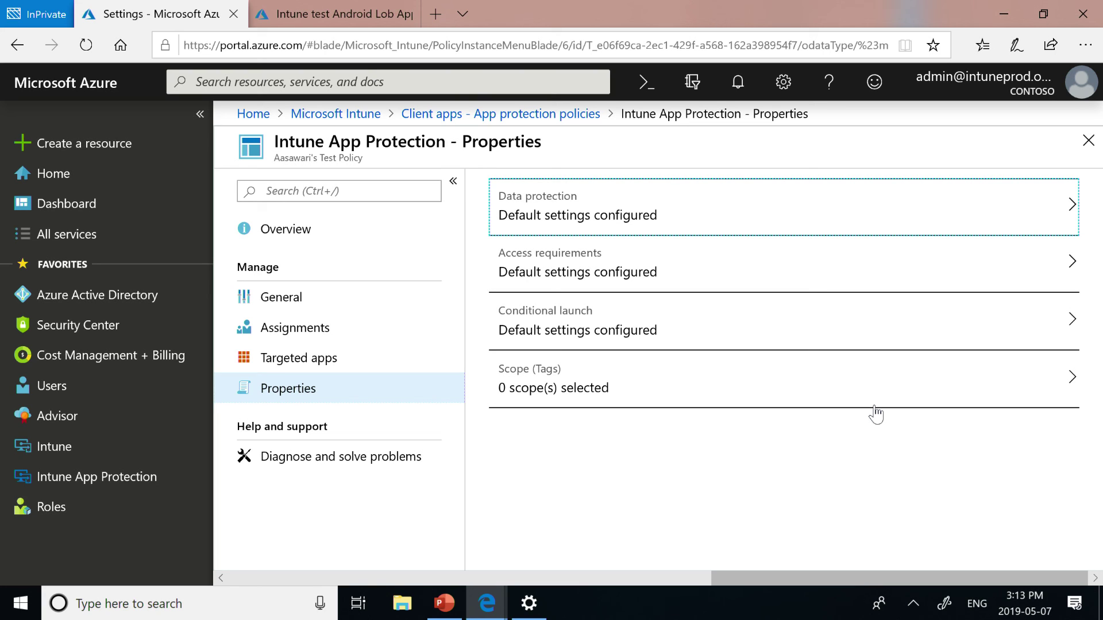
click(755, 239)
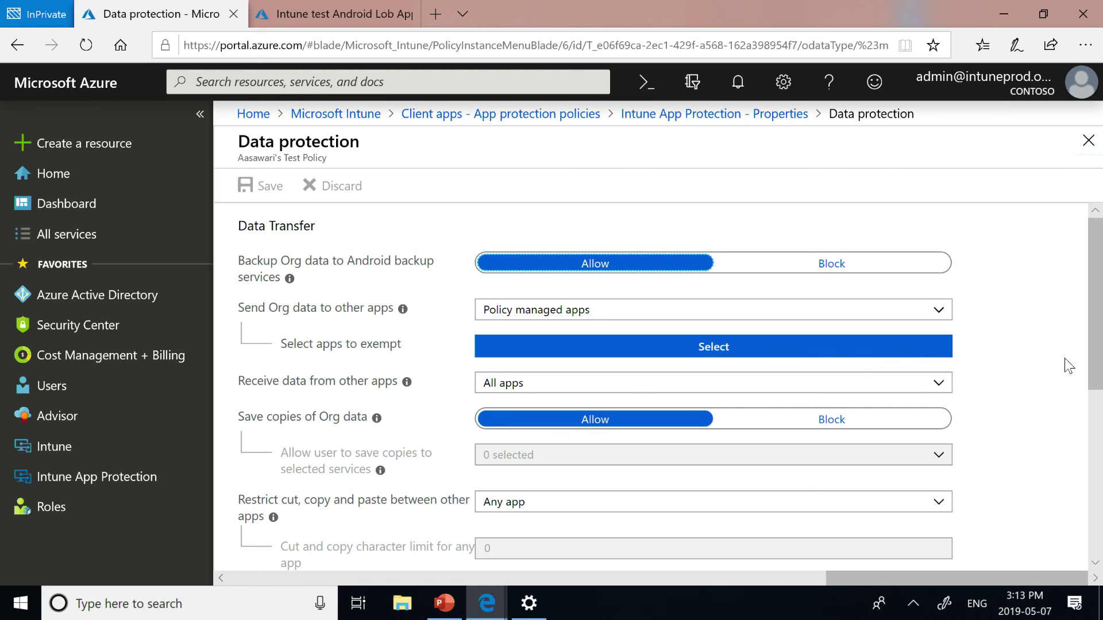
scroll(1068, 366, down, 4)
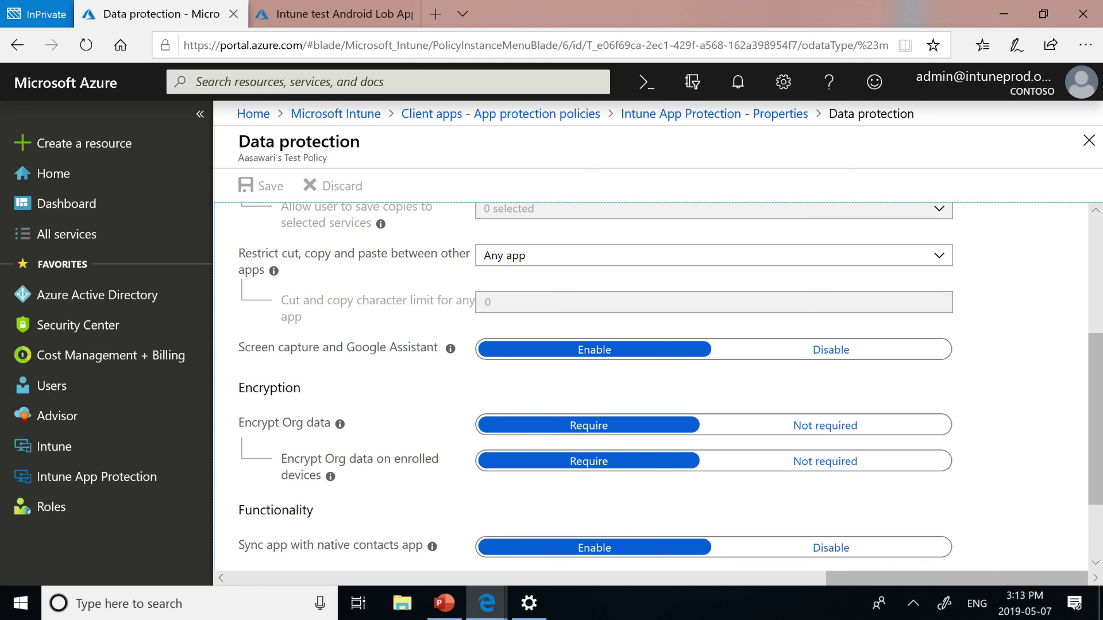
scroll(654, 385, down, 2)
scroll(655, 385, up, 6)
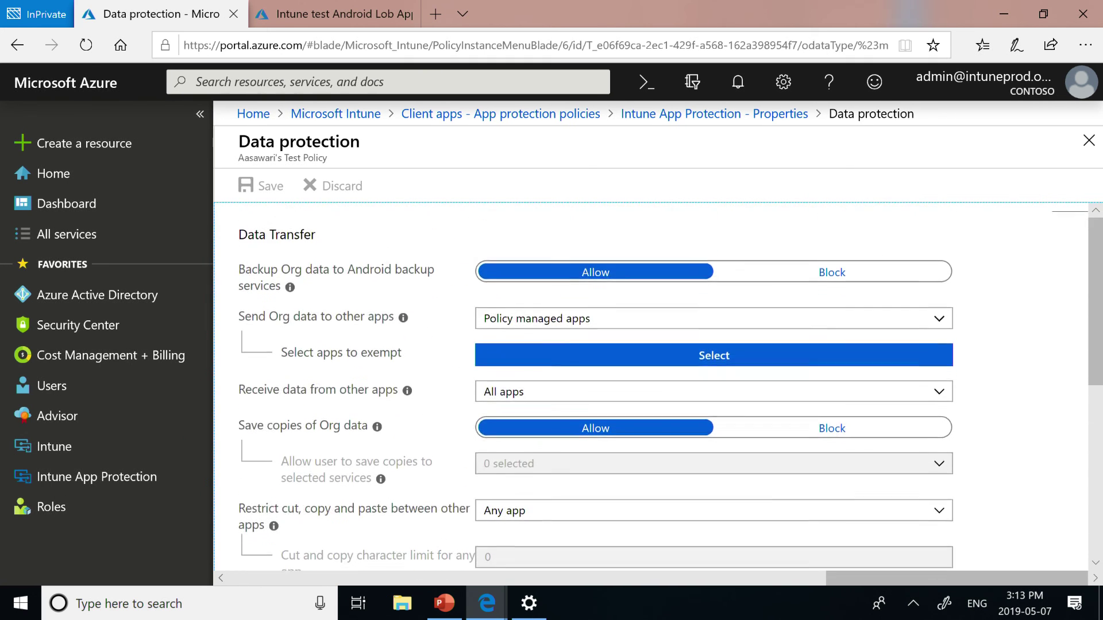
click(678, 114)
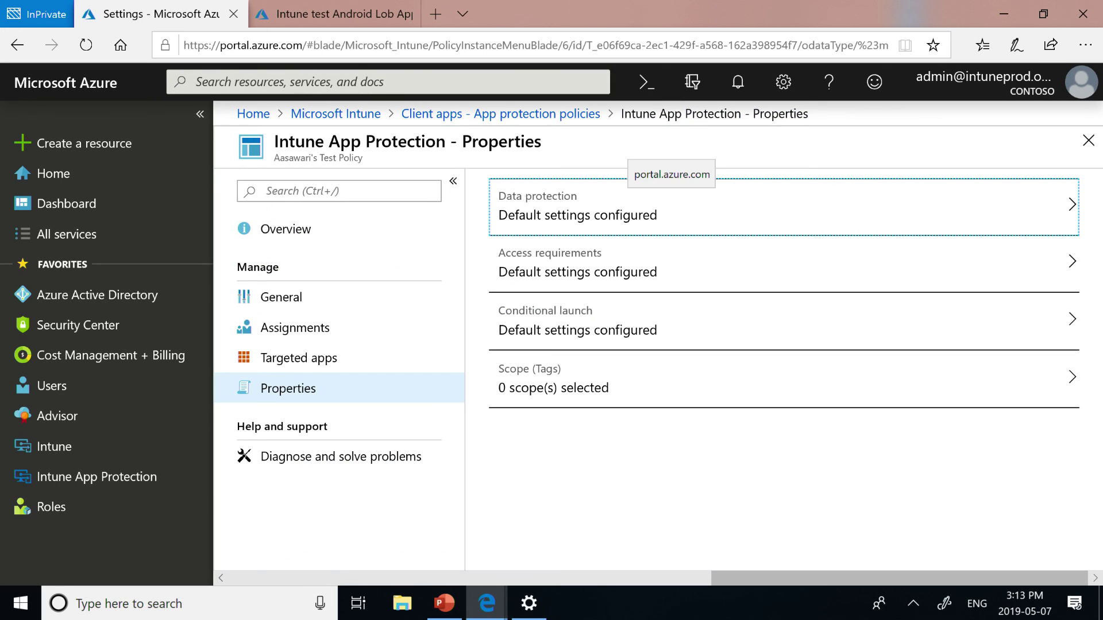
click(577, 321)
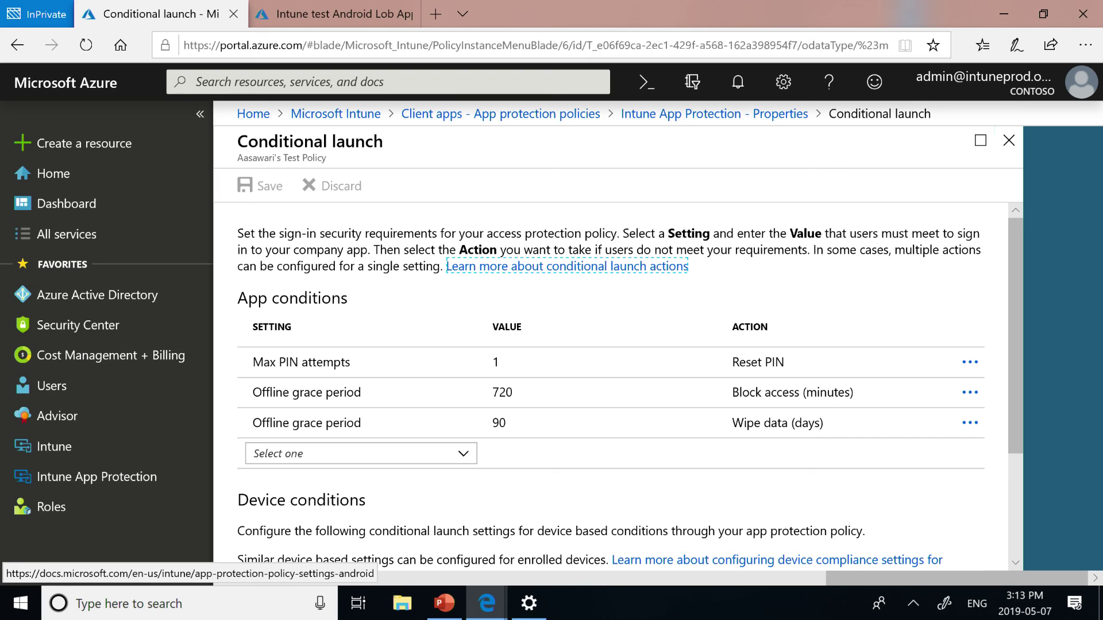
click(712, 113)
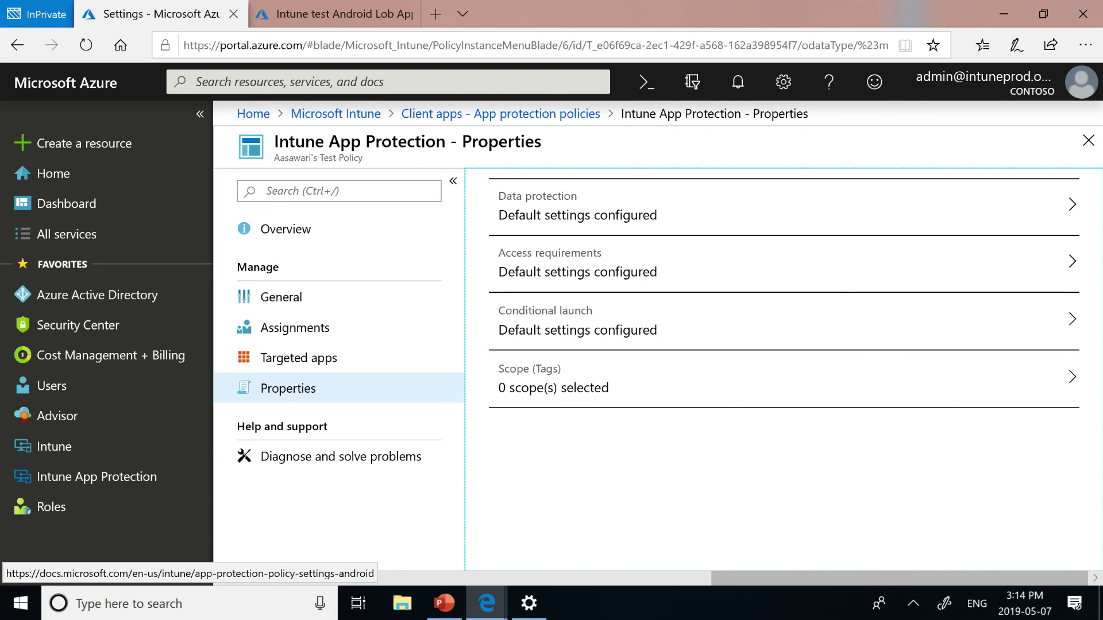
- Review the policy's targeted apps, OneDrive and Outlook, then open its Assignments showing one user group
click(346, 351)
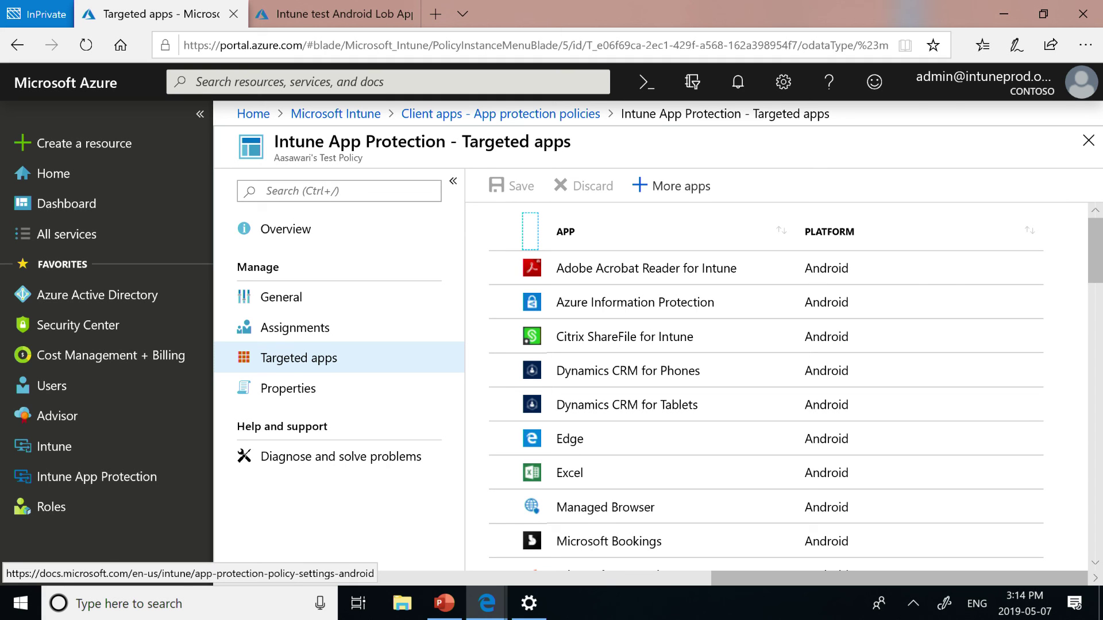
scroll(632, 459, down, 4)
scroll(631, 460, up, 1)
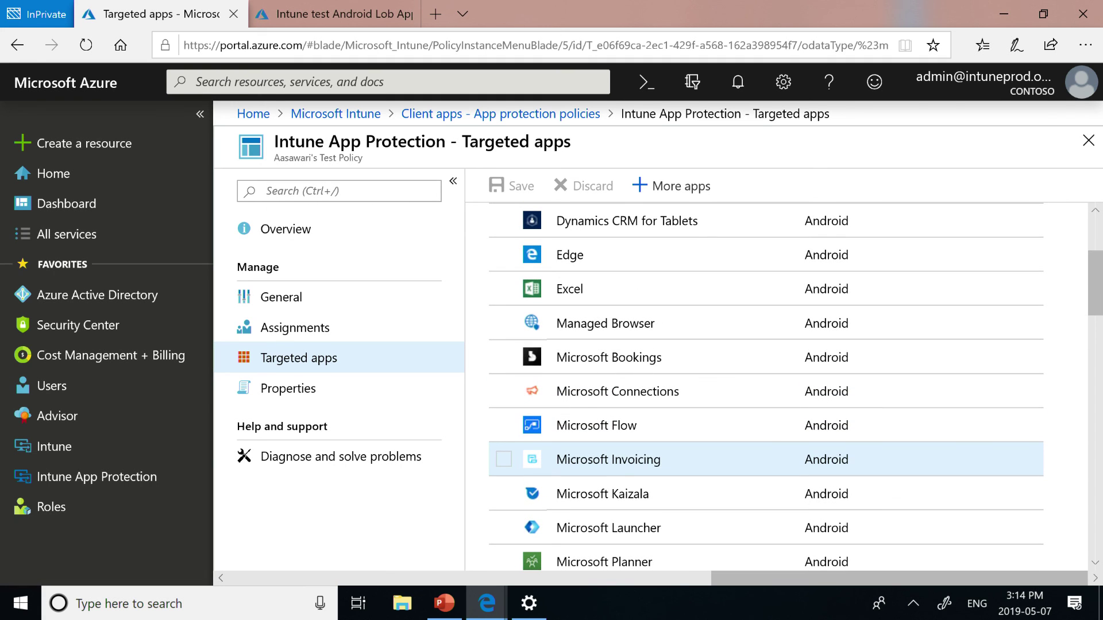
scroll(632, 453, down, 9)
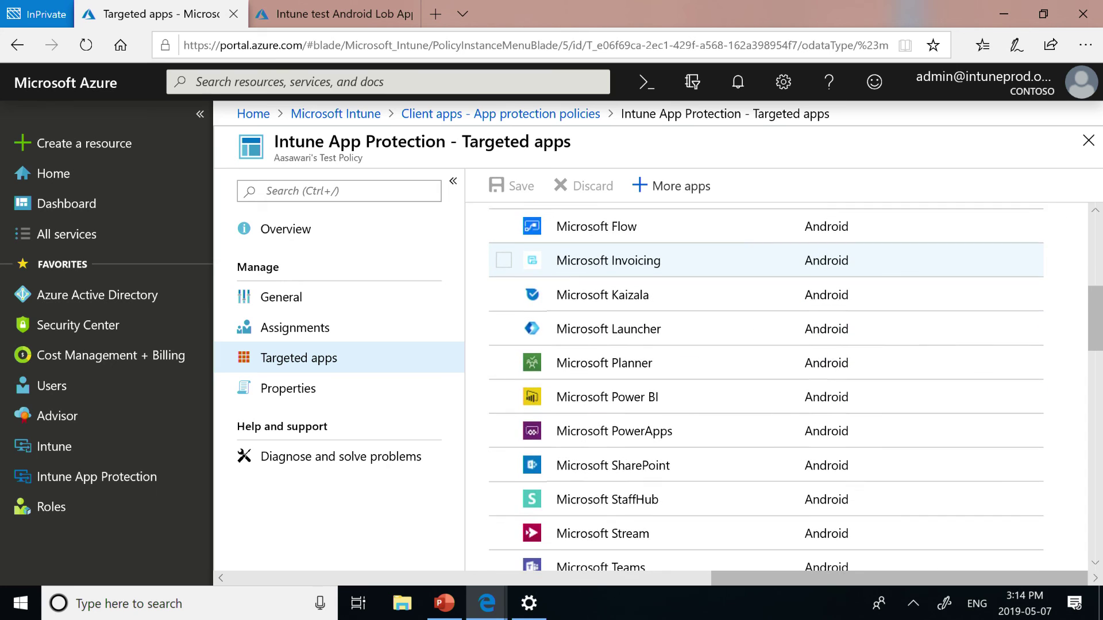
scroll(765, 386, down, 1)
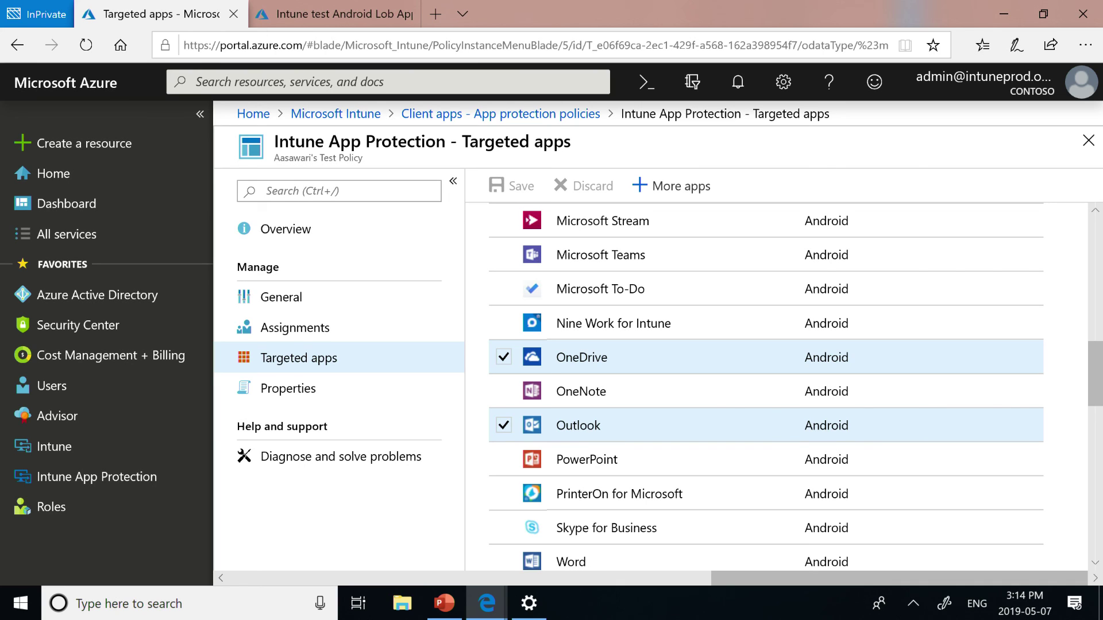
click(295, 328)
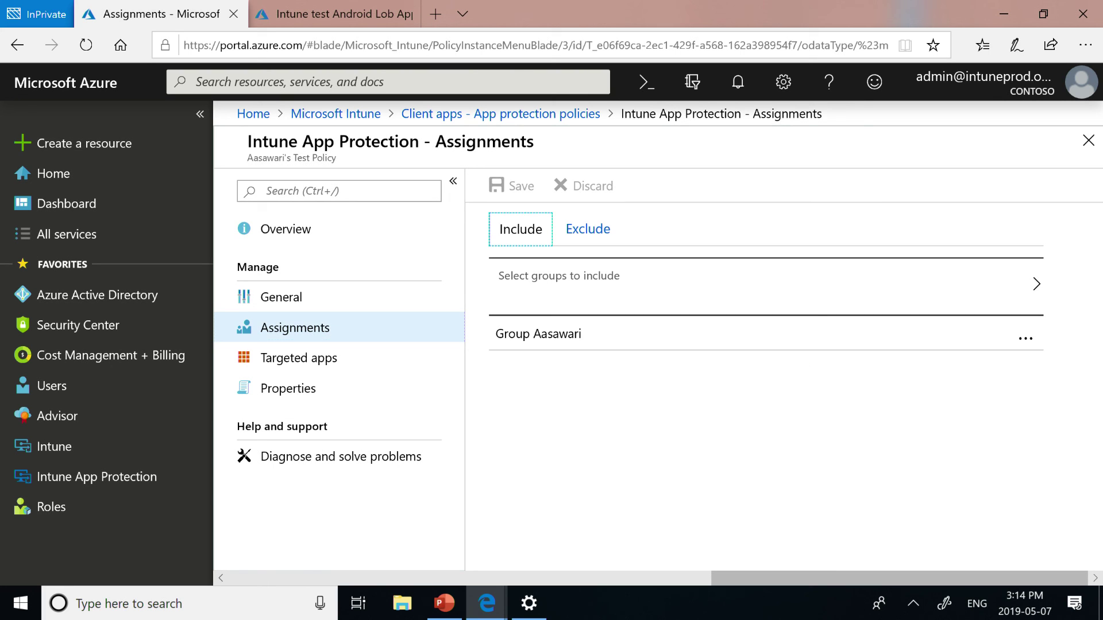
- Point out the included user group, then revisit the policy's name and description under General
click(538, 334)
click(281, 297)
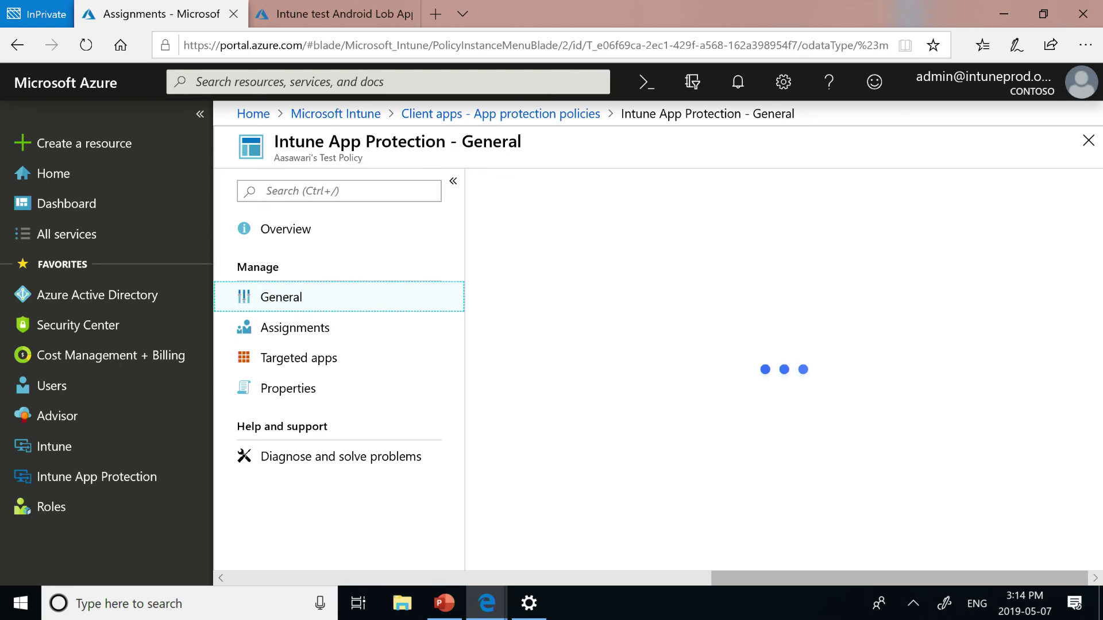
click(605, 253)
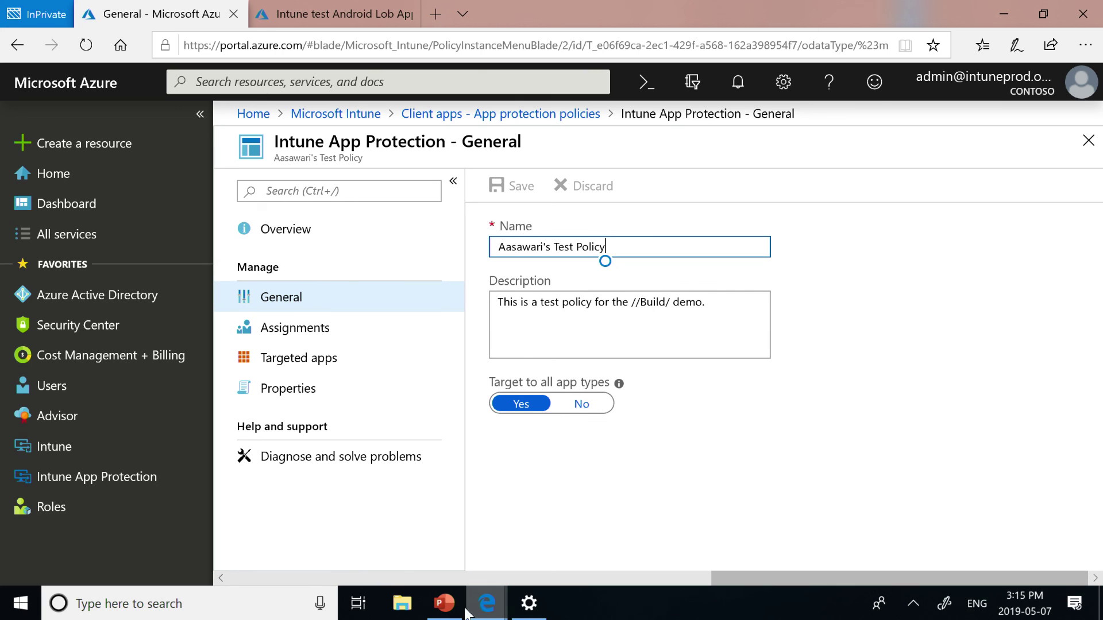
- Return to PowerPoint and go to slide 9, 'For more information...' with the GitHub links
click(446, 609)
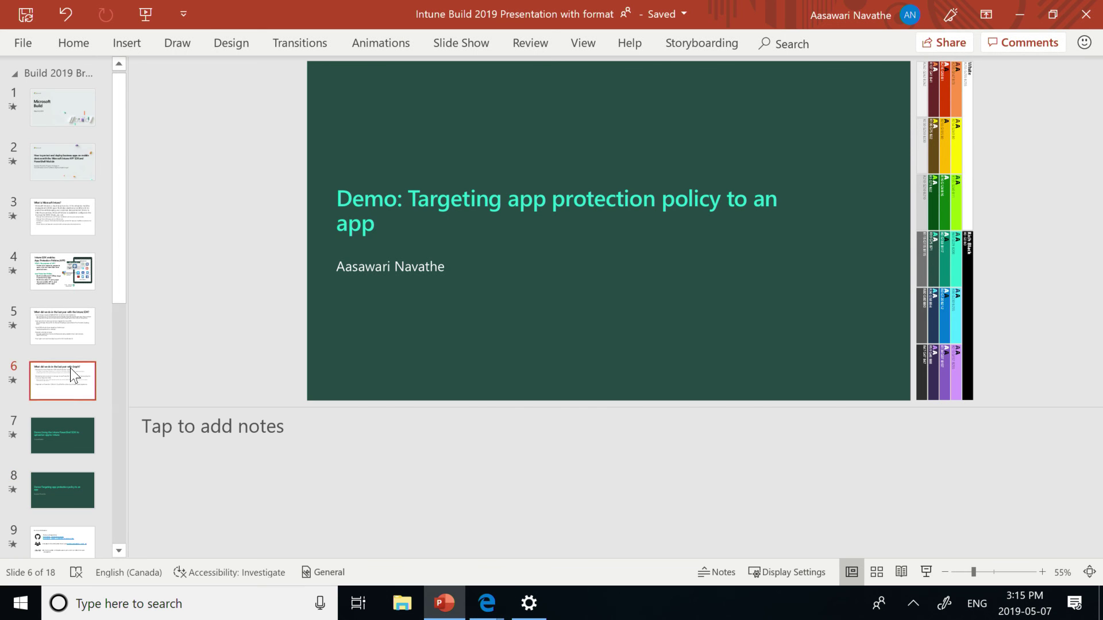
click(74, 374)
click(65, 537)
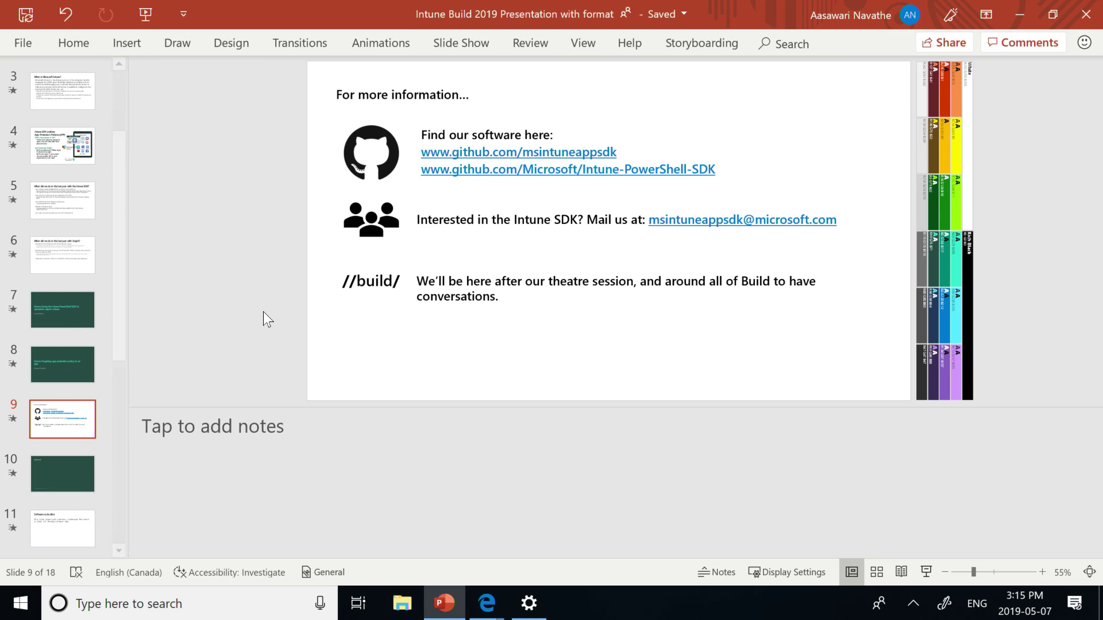